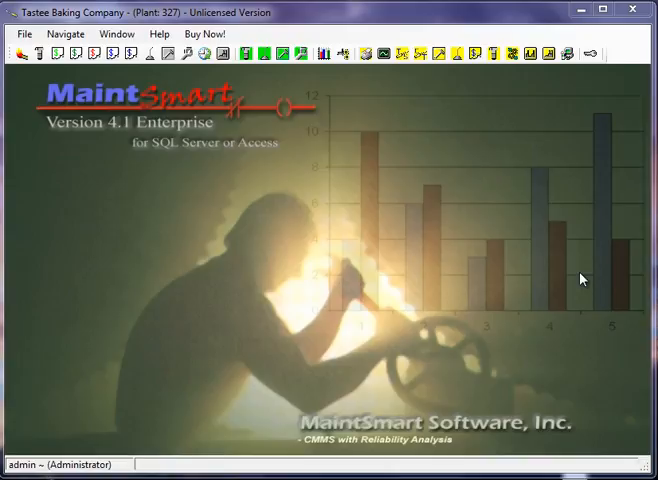
# Review the Task Groups list, return to Tasks and select the Check Spinner Assembly task
pyautogui.click(457, 55)
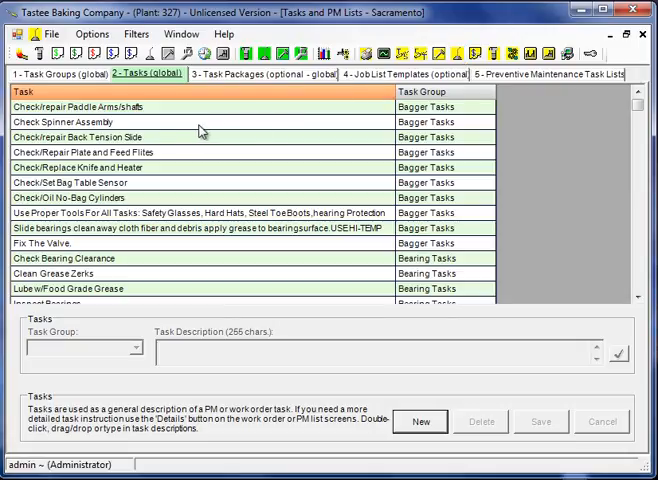
pyautogui.click(78, 77)
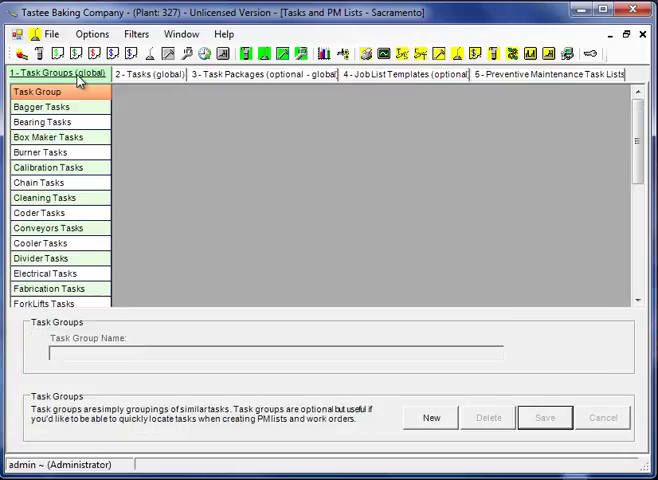
pyautogui.click(145, 75)
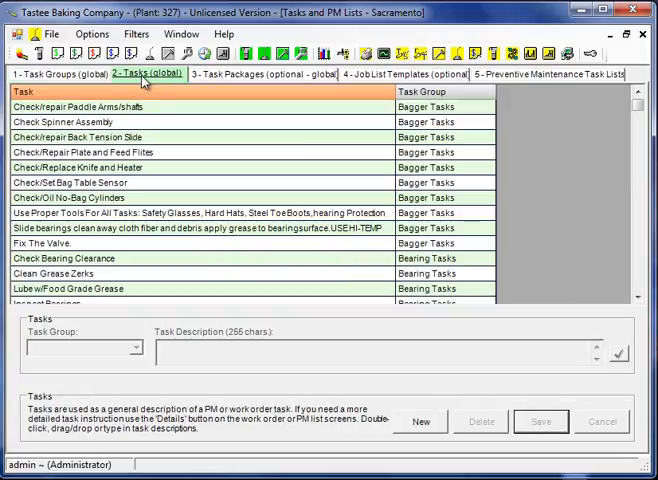
pyautogui.click(145, 122)
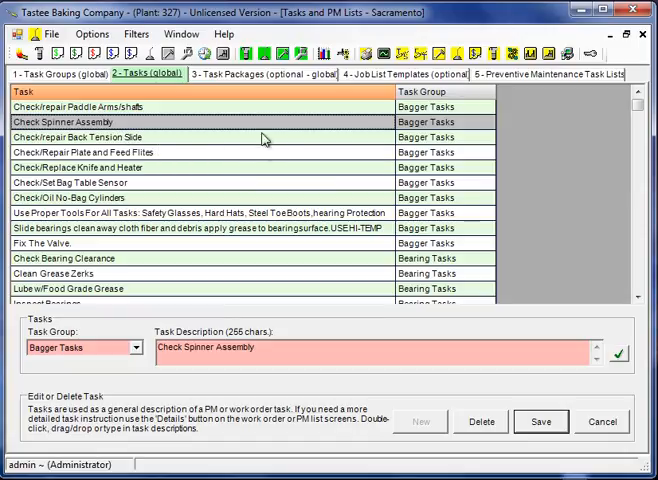
# Review Task Packages and Job List Templates, then go to Preventive Maintenance Task Lists
pyautogui.click(245, 75)
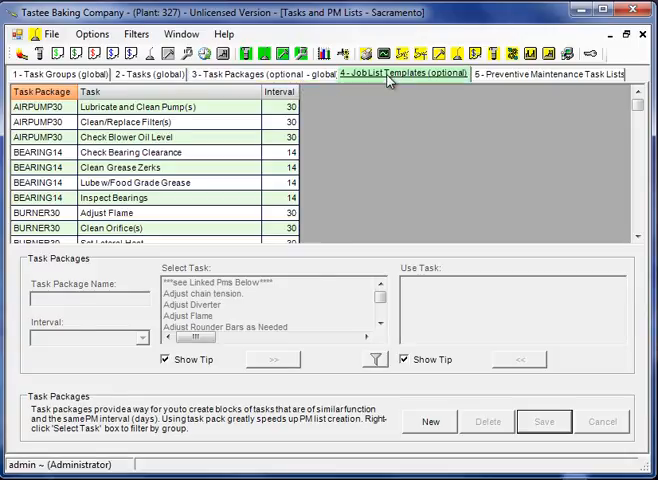
pyautogui.click(390, 78)
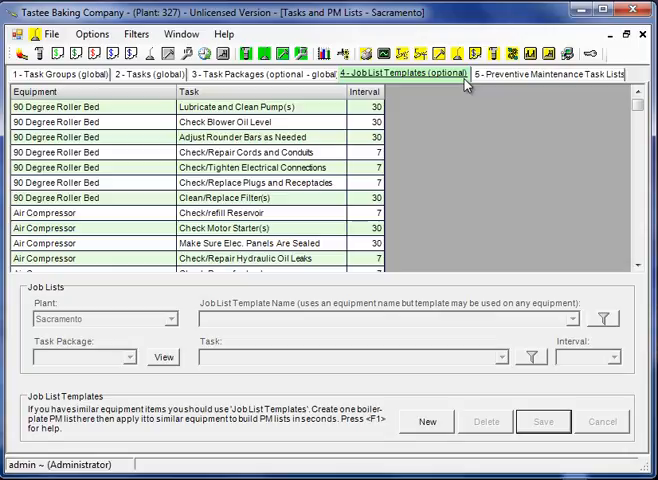
pyautogui.click(500, 75)
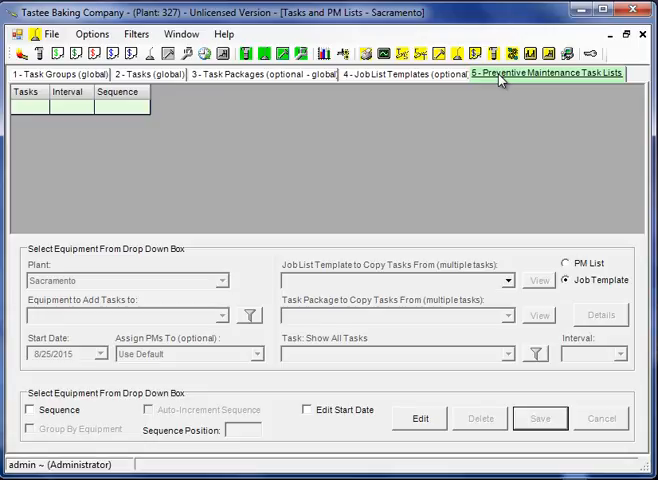
# Enter edit mode and select Granulator #2 as the equipment to receive PM tasks
pyautogui.click(427, 423)
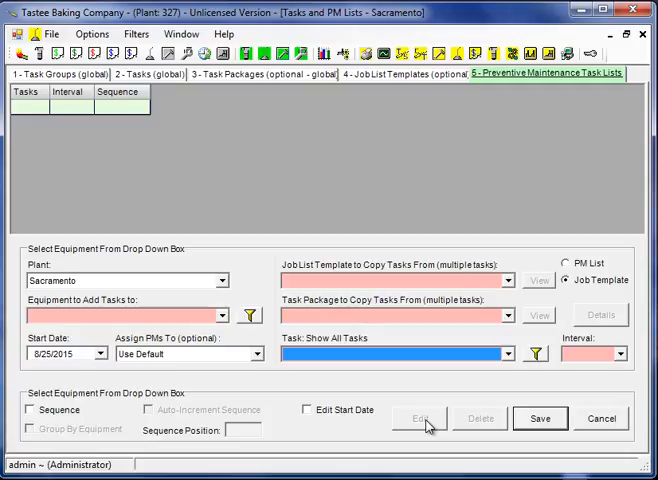
pyautogui.click(222, 316)
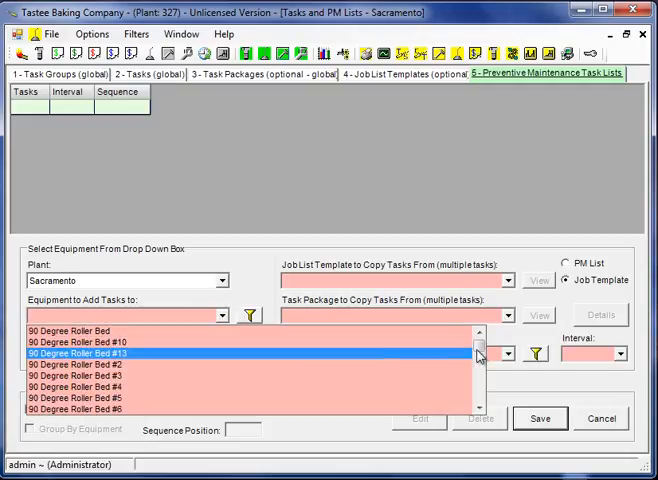
pyautogui.moveTo(480, 345); pyautogui.dragTo(482, 372)
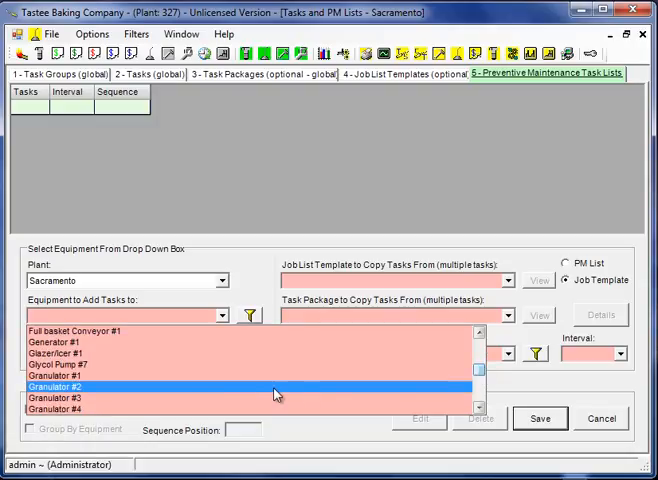
pyautogui.click(128, 375)
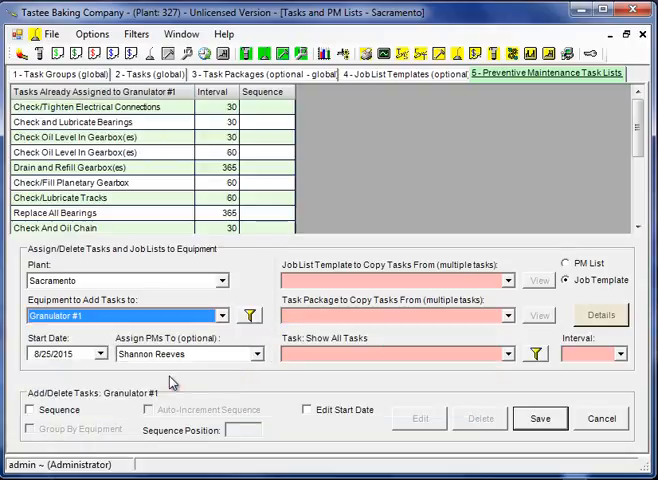
pyautogui.press('Down')
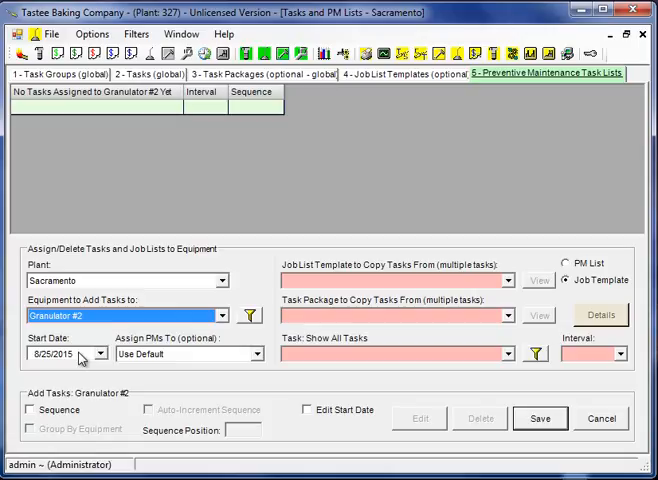
# Set Assign PMs To to a specific technician for Granulator #2
pyautogui.click(257, 355)
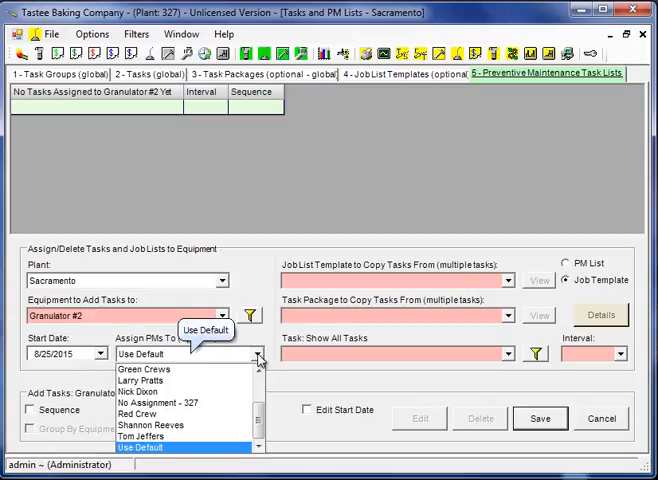
pyautogui.click(145, 380)
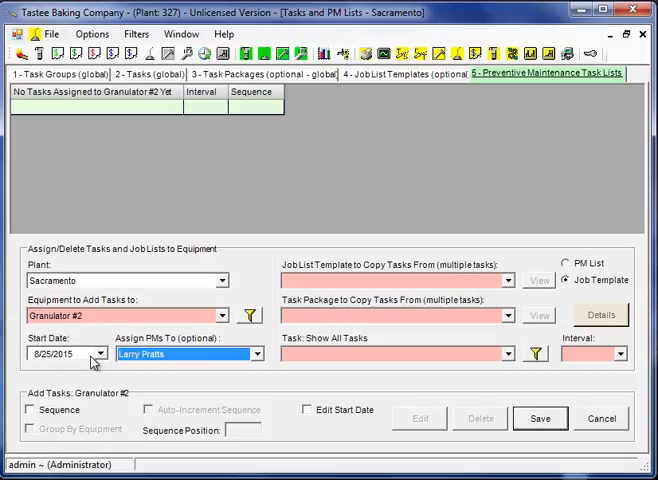
# Filter to Conveyors Tasks and save Check Carrier Chain Sprockets at a 7-day interval
pyautogui.click(509, 356)
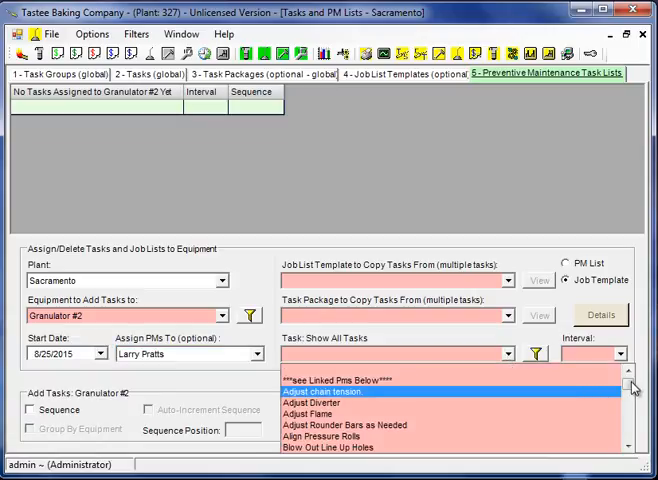
pyautogui.moveTo(628, 375); pyautogui.dragTo(630, 397)
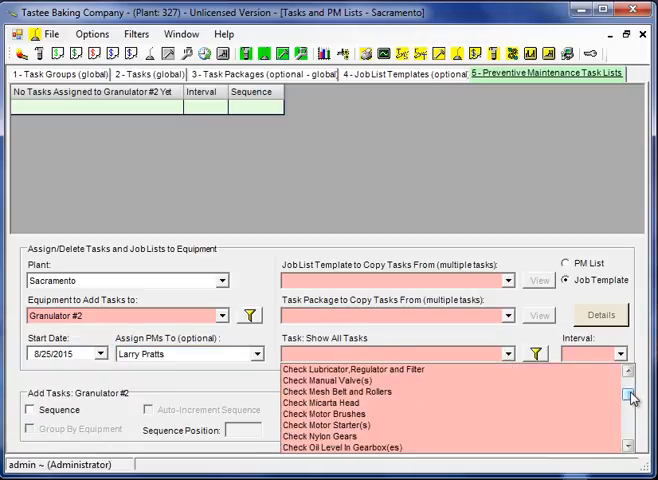
pyautogui.click(537, 354)
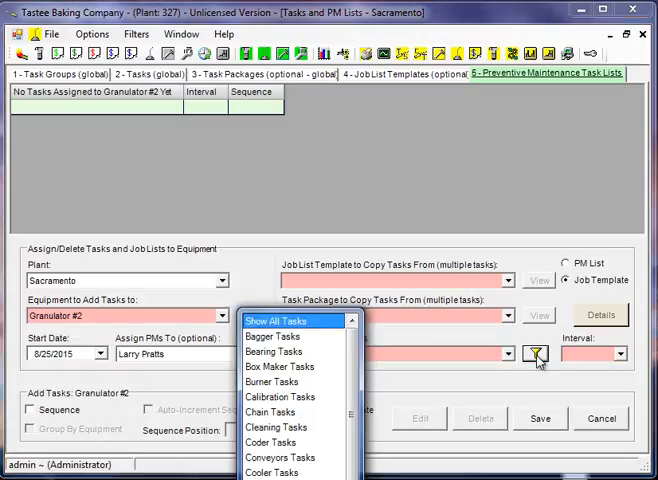
pyautogui.click(280, 457)
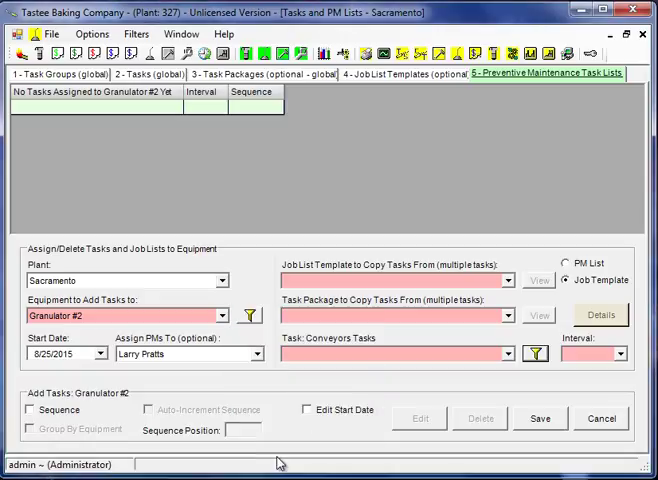
pyautogui.click(508, 354)
pyautogui.moveTo(510, 390); pyautogui.dragTo(511, 400)
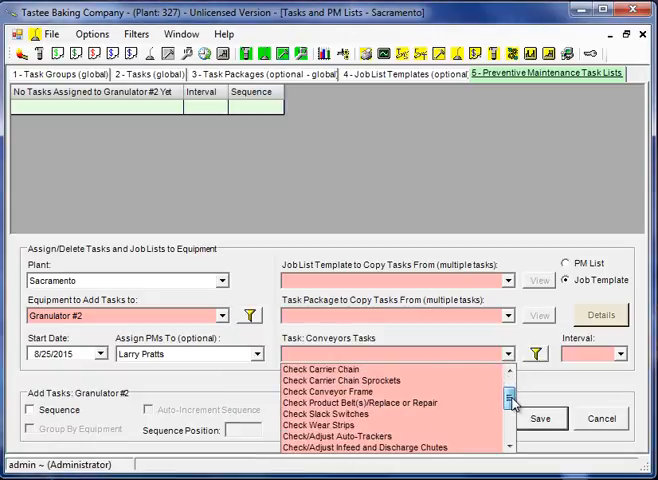
pyautogui.click(355, 381)
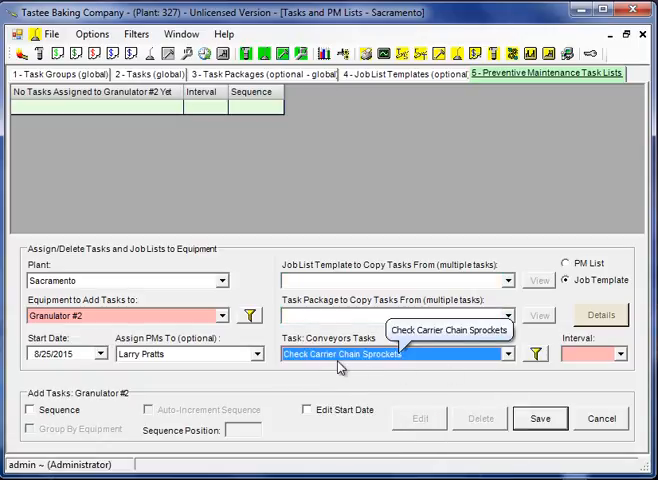
pyautogui.click(620, 355)
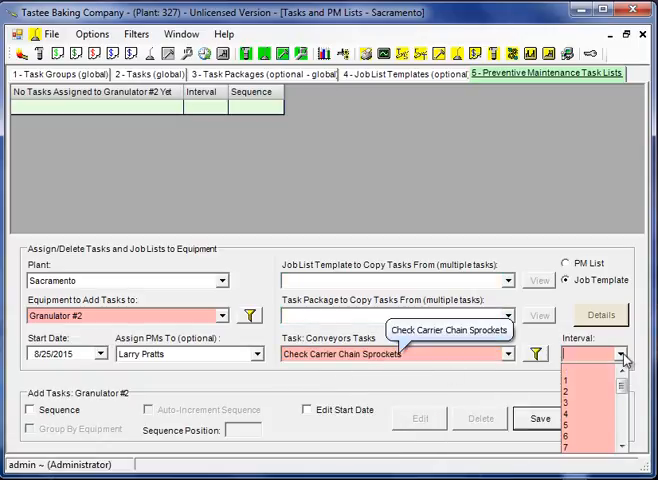
pyautogui.click(583, 447)
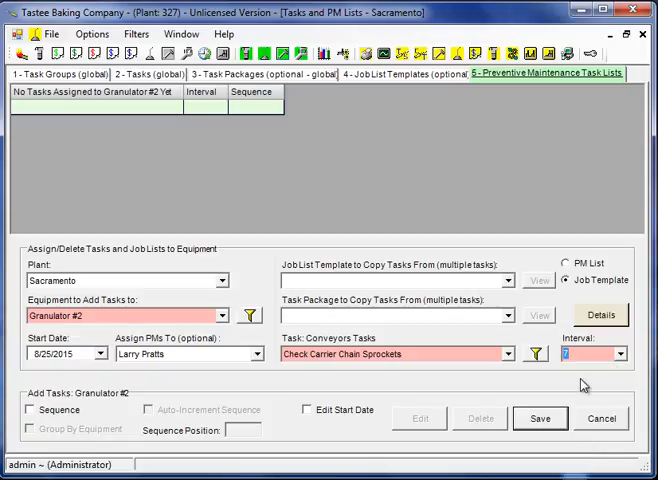
pyautogui.click(540, 418)
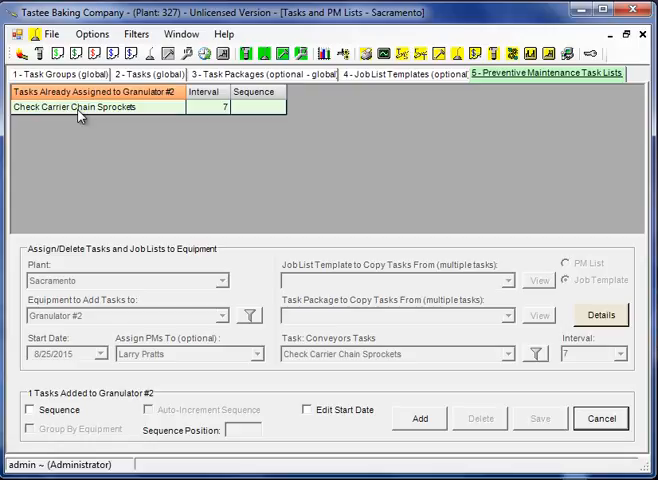
# Bring up the Validate PM Tasks screen
pyautogui.click(152, 54)
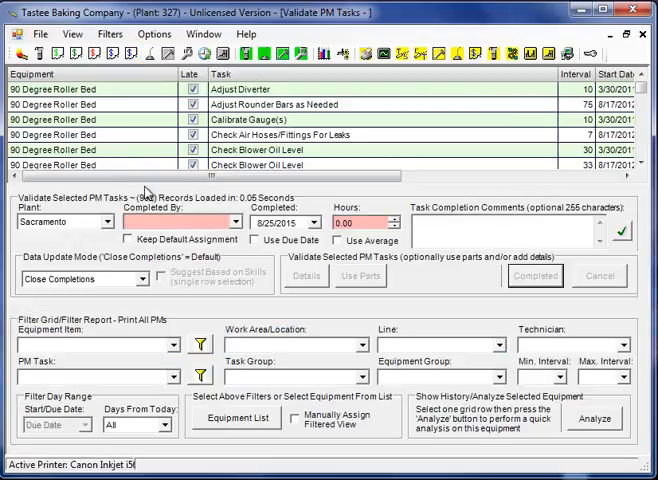
# Filter the Validate PM Tasks grid by Equipment Item to Granulator #2
pyautogui.click(174, 345)
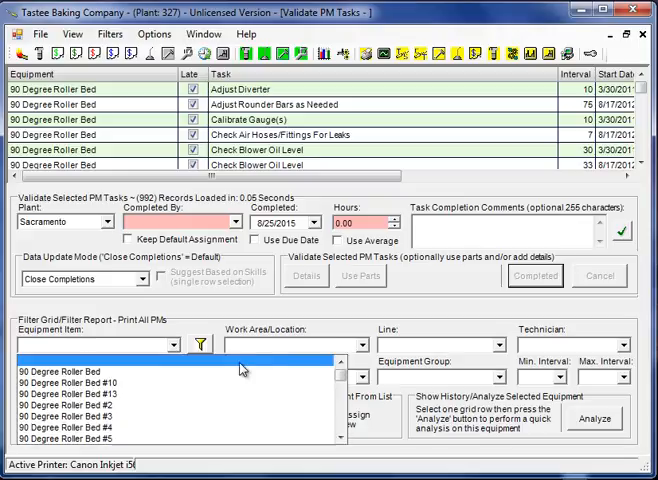
pyautogui.moveTo(340, 373); pyautogui.dragTo(342, 397)
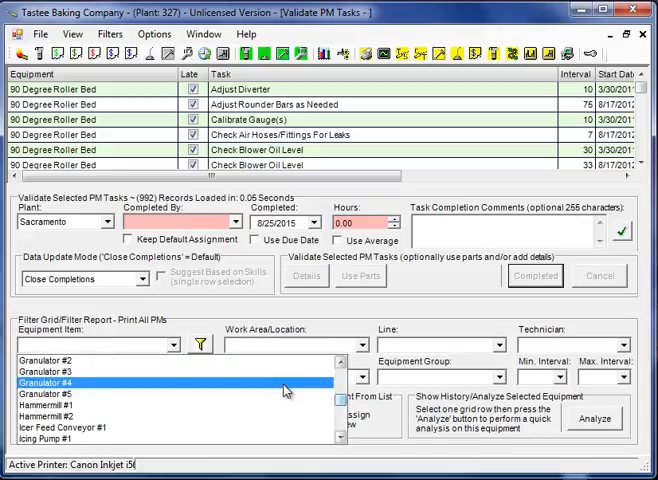
pyautogui.click(170, 360)
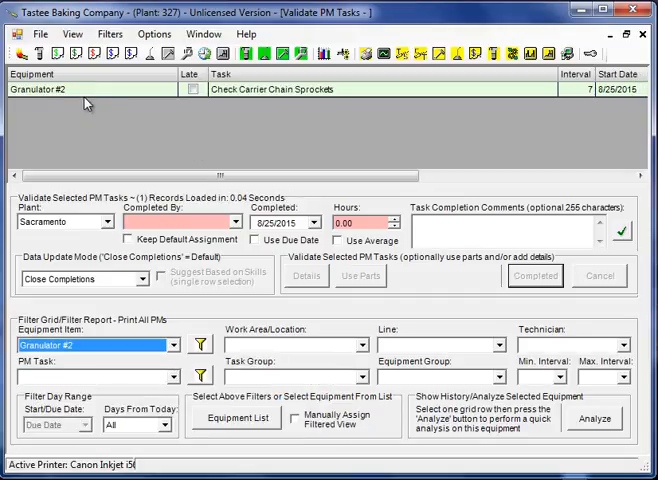
# Generate the PM List For Granulator #2 report and review it with the tree panel hidden
pyautogui.click(40, 34)
pyautogui.moveTo(166, 71)
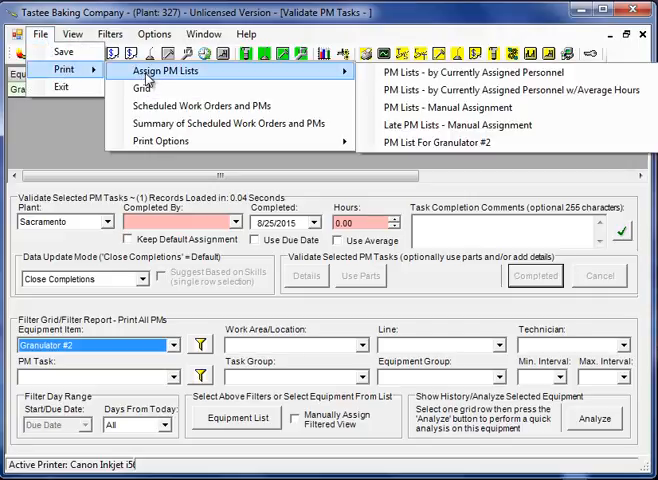
pyautogui.click(410, 144)
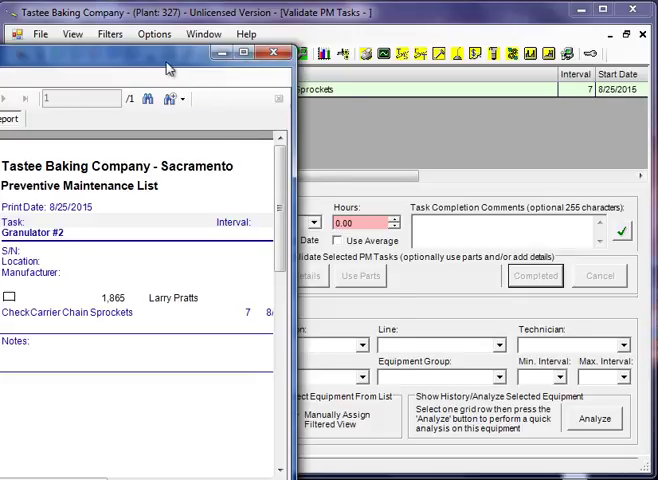
pyautogui.moveTo(169, 50); pyautogui.dragTo(437, 50)
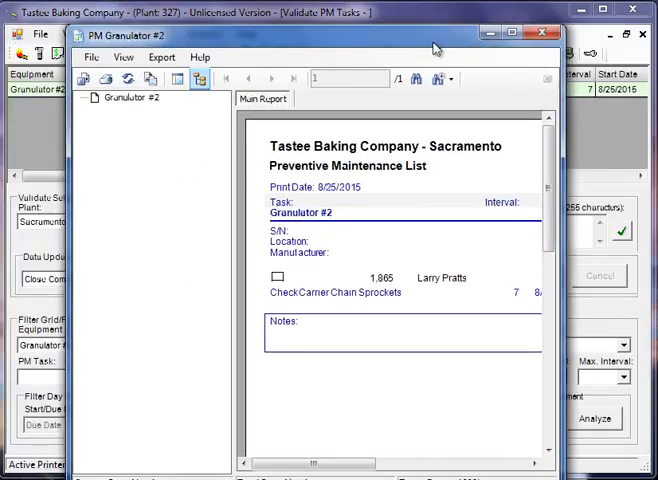
pyautogui.click(201, 79)
pyautogui.moveTo(265, 464)
pyautogui.mouseDown()
pyautogui.moveTo(400, 470)
pyautogui.moveTo(240, 466)
pyautogui.mouseUp()
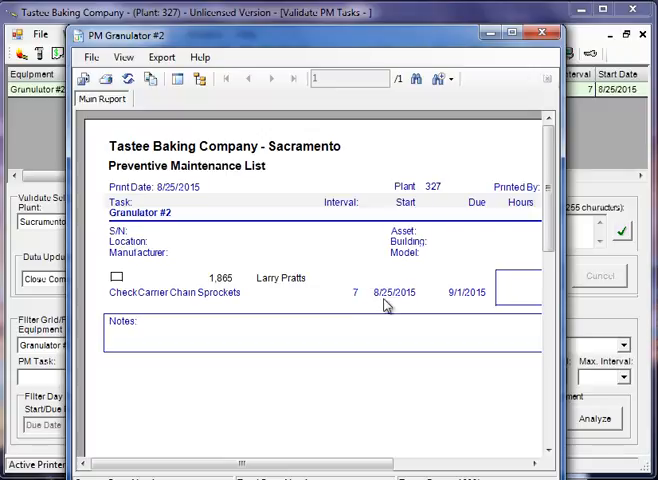
# Put the report preview away and return to the Tasks and PM Lists setup
pyautogui.click(490, 34)
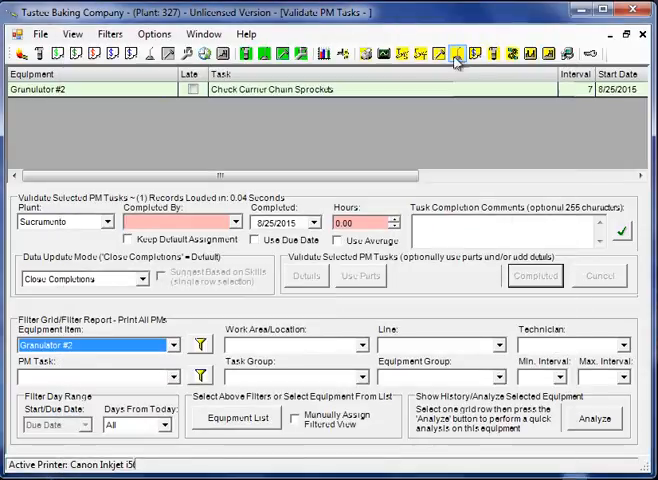
pyautogui.click(458, 56)
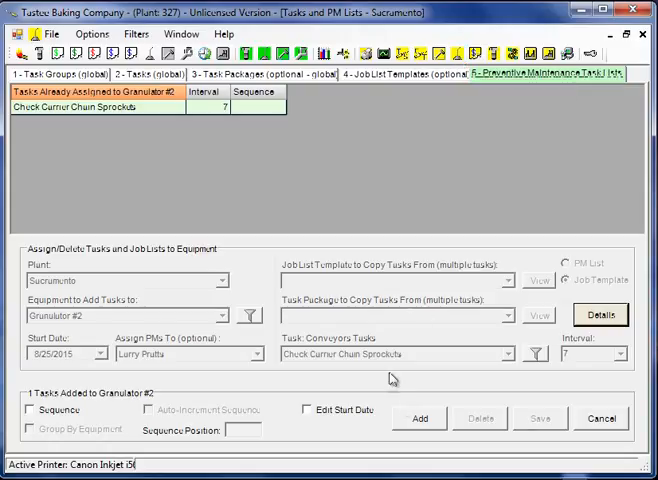
# Save Check Wear Strips at a 30-day interval to Granulator #2's PM list and begin another entry
pyautogui.click(420, 418)
pyautogui.click(508, 356)
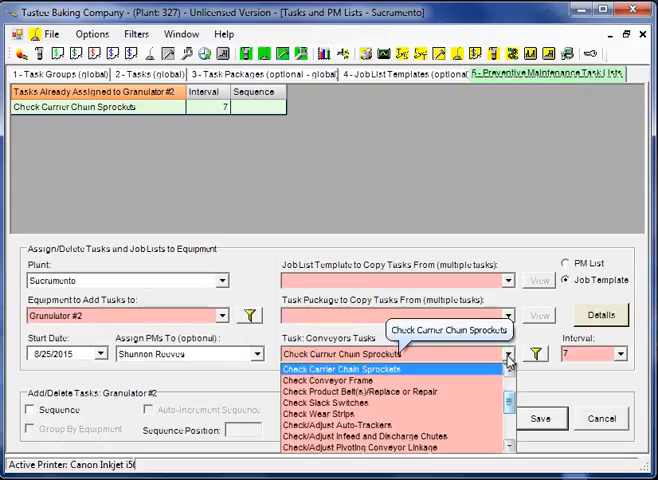
pyautogui.click(340, 418)
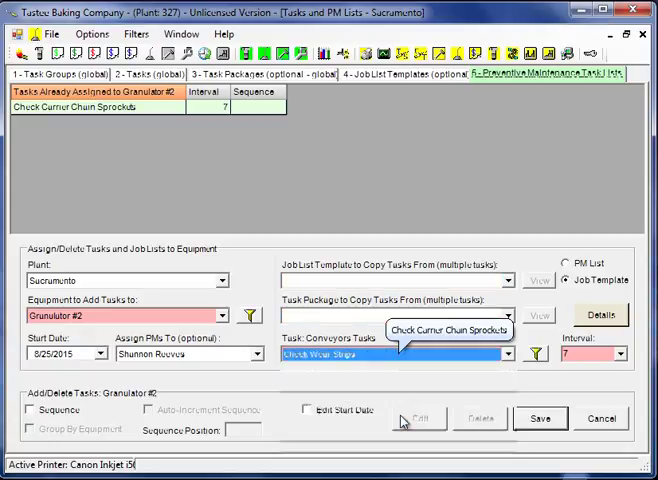
pyautogui.click(620, 355)
pyautogui.click(588, 413)
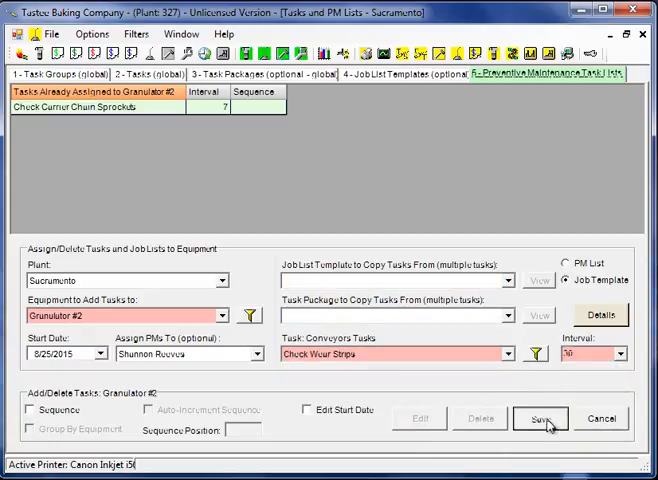
pyautogui.click(540, 418)
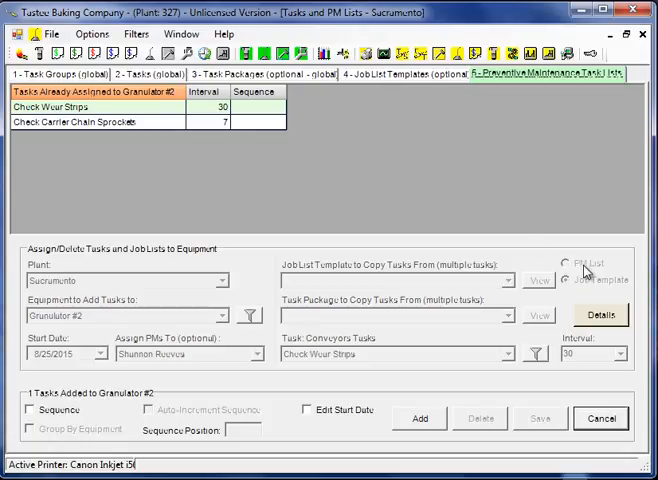
pyautogui.click(428, 424)
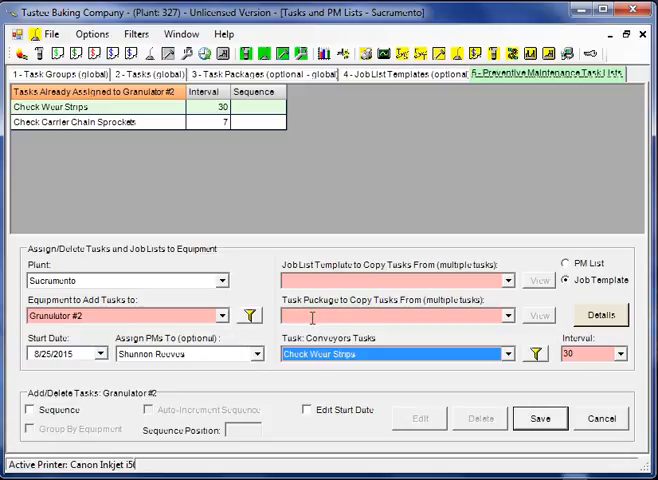
# Save the CHAIN30 task package, adding its three 30-day chain tasks to Granulator #2
pyautogui.click(508, 316)
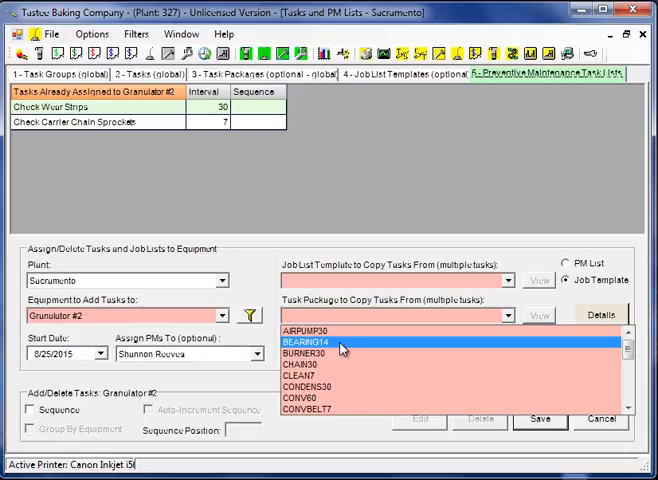
pyautogui.click(300, 364)
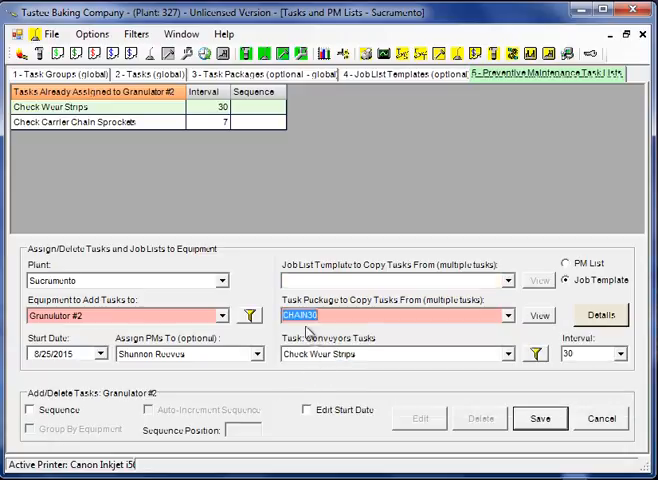
pyautogui.click(324, 316)
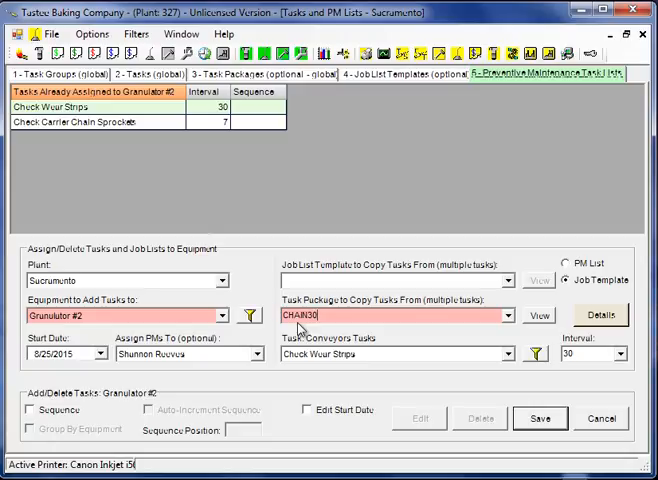
pyautogui.click(540, 418)
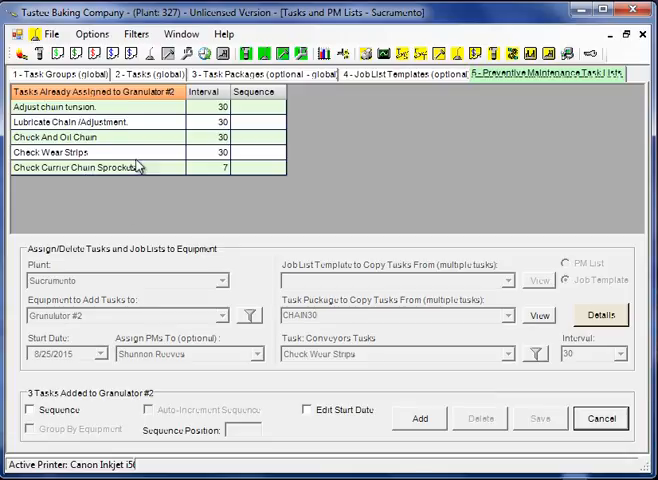
# Choose the CONVBELT7 package and view its four conveyor belt tasks
pyautogui.click(420, 418)
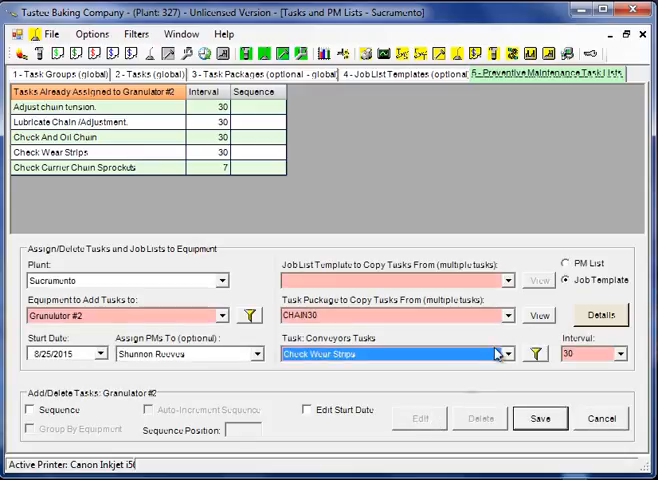
pyautogui.click(508, 315)
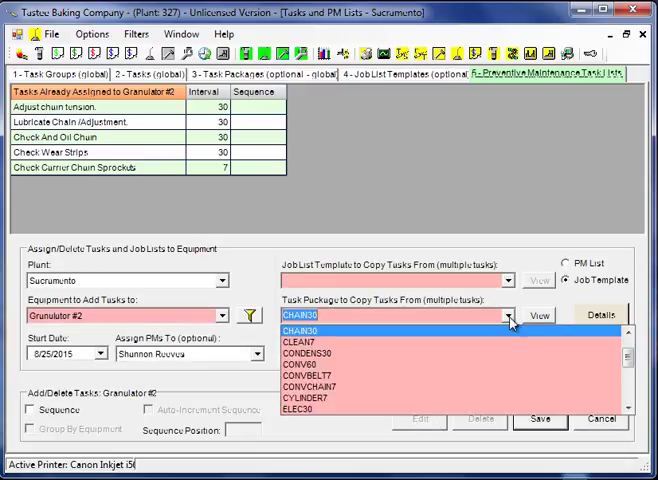
pyautogui.click(396, 378)
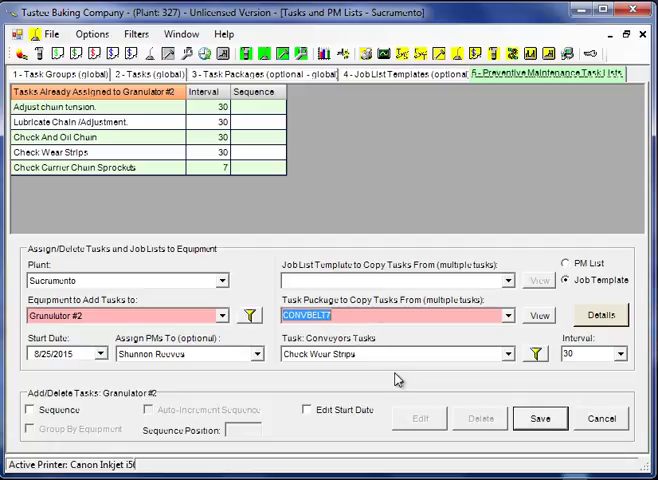
pyautogui.click(322, 315)
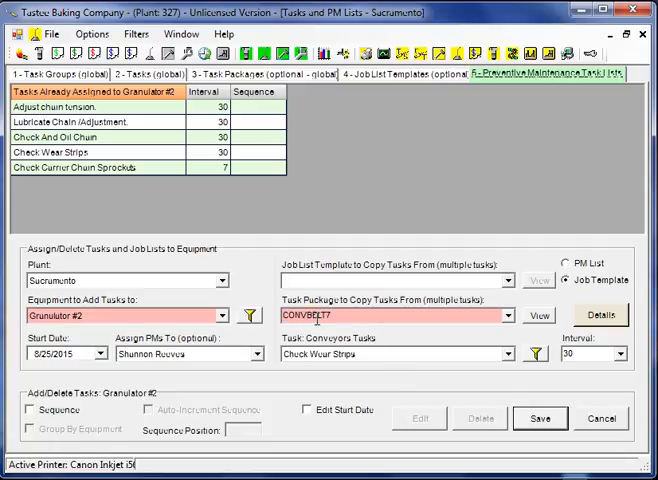
pyautogui.click(539, 315)
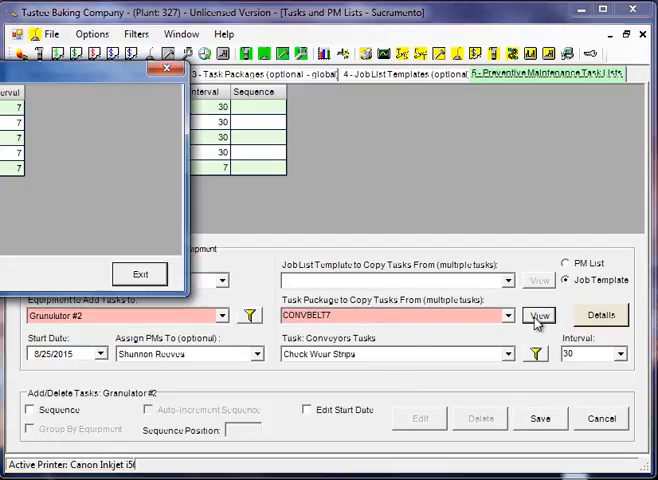
pyautogui.moveTo(117, 80); pyautogui.dragTo(389, 88)
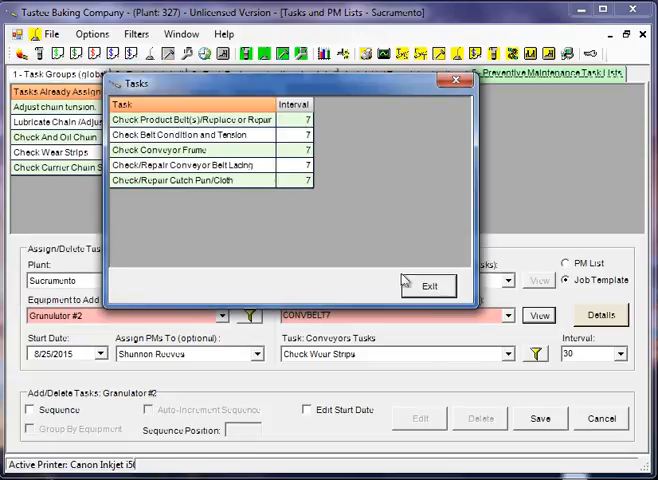
pyautogui.click(430, 287)
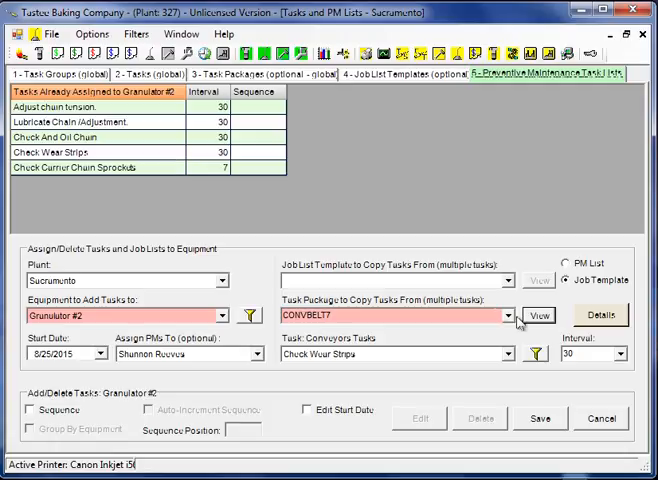
# Save the CONVBELT7 package's 7-day tasks to Granulator #2, reaching nine tasks
pyautogui.click(542, 421)
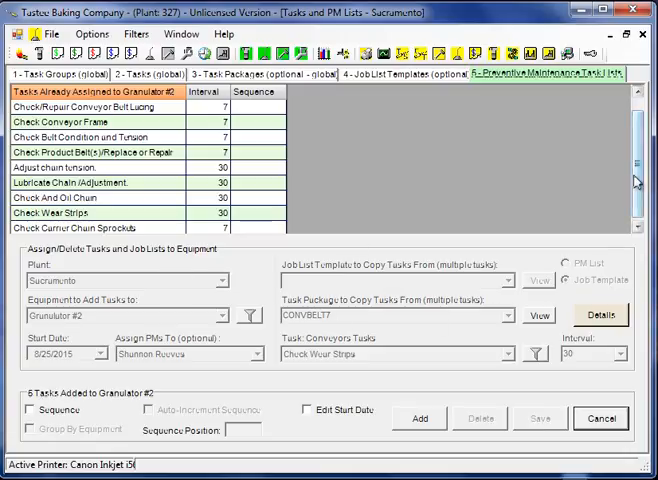
pyautogui.moveTo(638, 178); pyautogui.dragTo(638, 172)
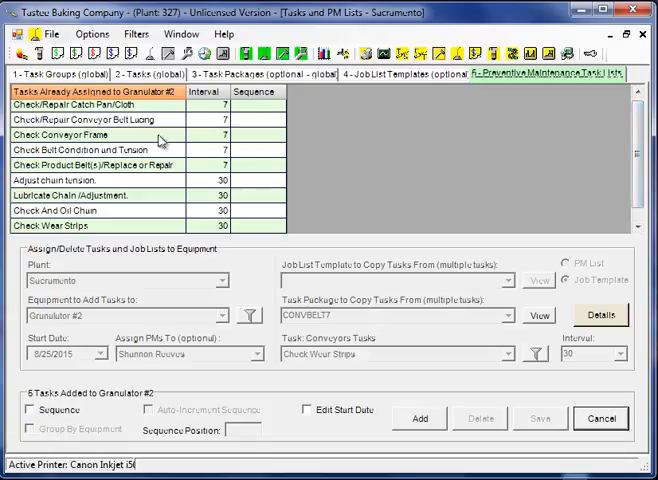
# Delete the Check Conveyor Frame and Conveyor Belt Lacing tasks from Granulator #2 and confirm
pyautogui.click(110, 134)
pyautogui.click(147, 119)
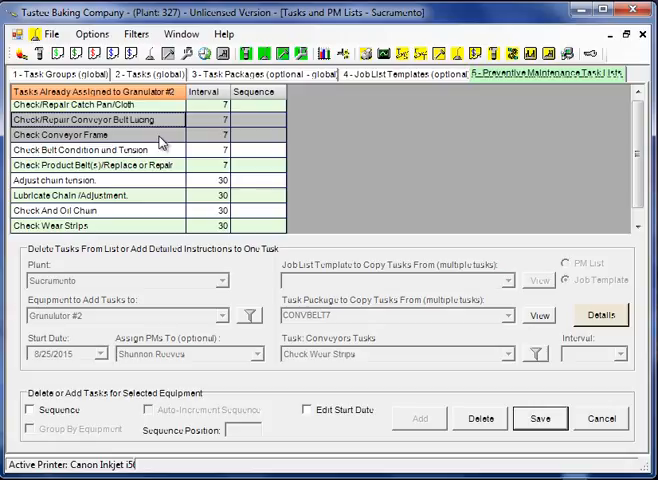
pyautogui.click(481, 418)
pyautogui.click(349, 347)
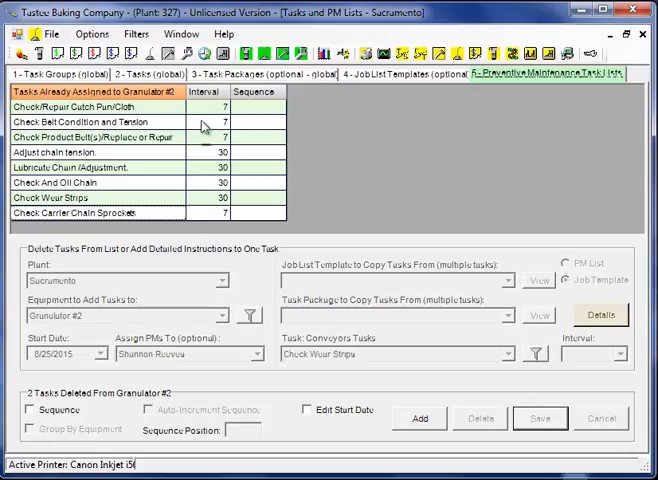
# Refresh the Validate PM Tasks grid so all eight Granulator #2 tasks are listed
pyautogui.click(148, 53)
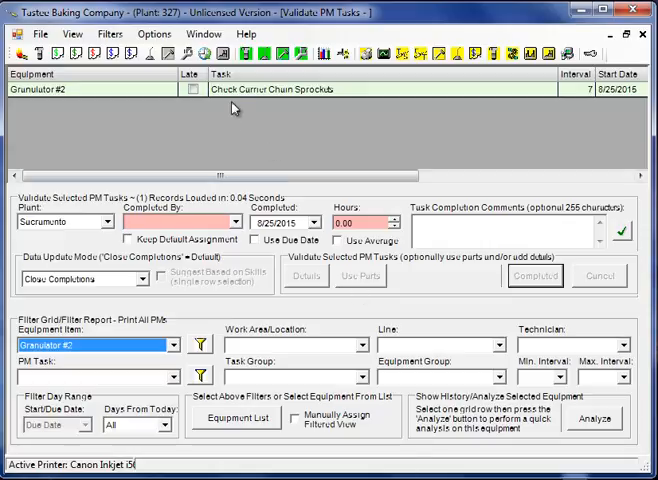
pyautogui.rightClick(241, 126)
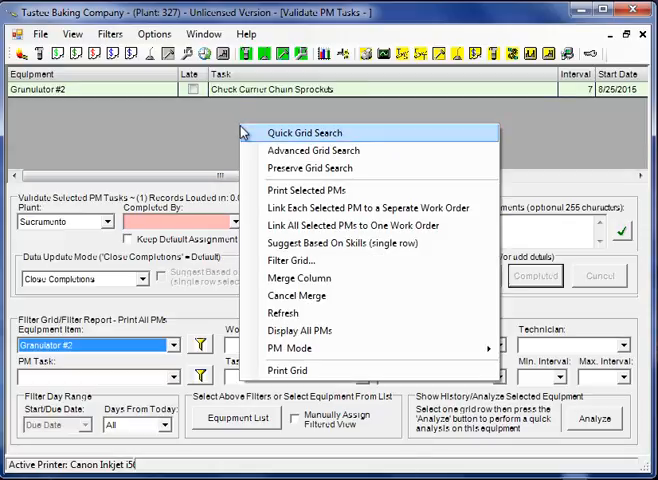
pyautogui.click(282, 313)
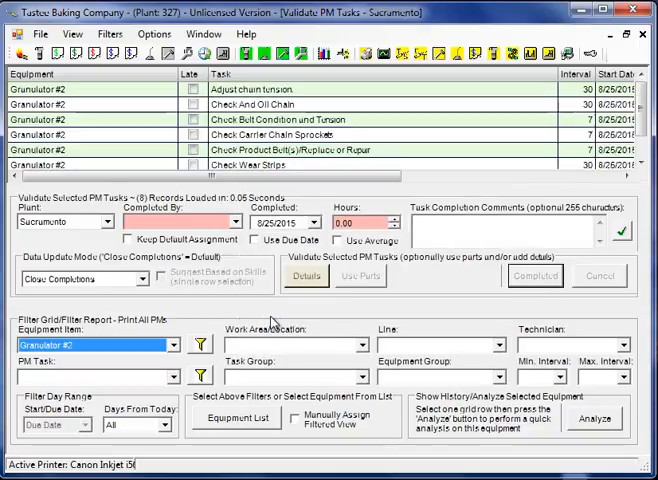
pyautogui.scroll(-2, 622, 135)
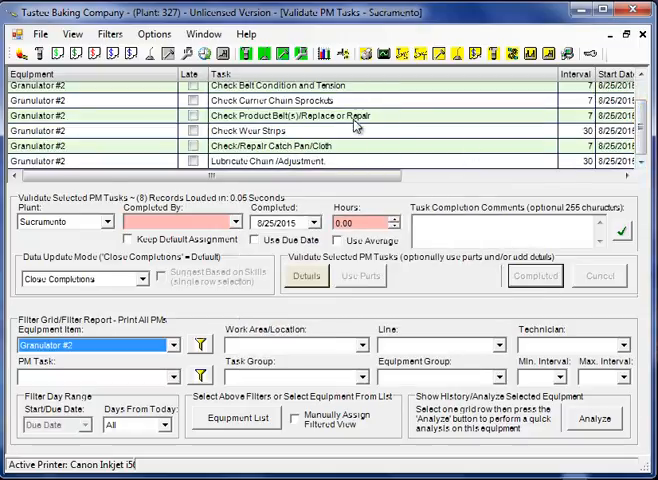
# Preview the refreshed Granulator #2 PM list report with every task, then close it
pyautogui.click(185, 53)
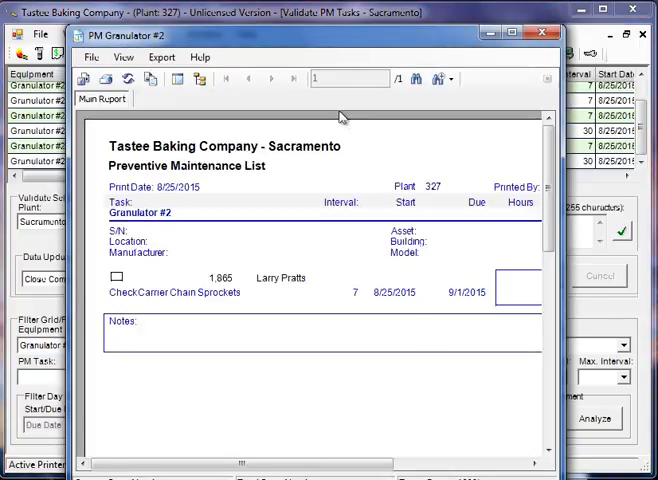
pyautogui.moveTo(325, 35); pyautogui.dragTo(322, 22)
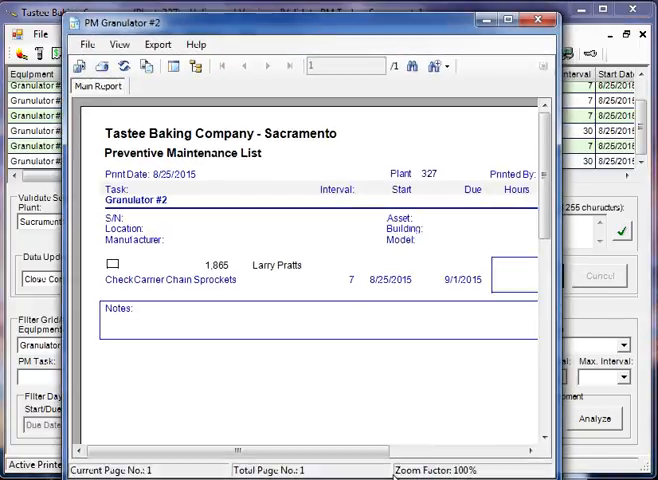
pyautogui.click(125, 67)
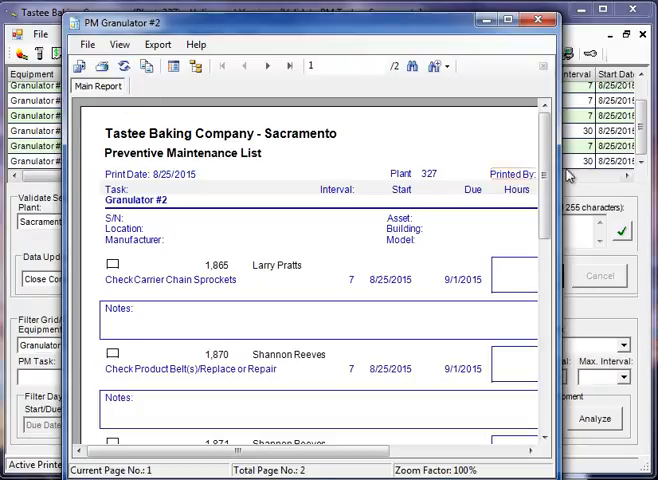
pyautogui.moveTo(544, 160)
pyautogui.mouseDown()
pyautogui.moveTo(543, 312)
pyautogui.moveTo(543, 190)
pyautogui.mouseUp()
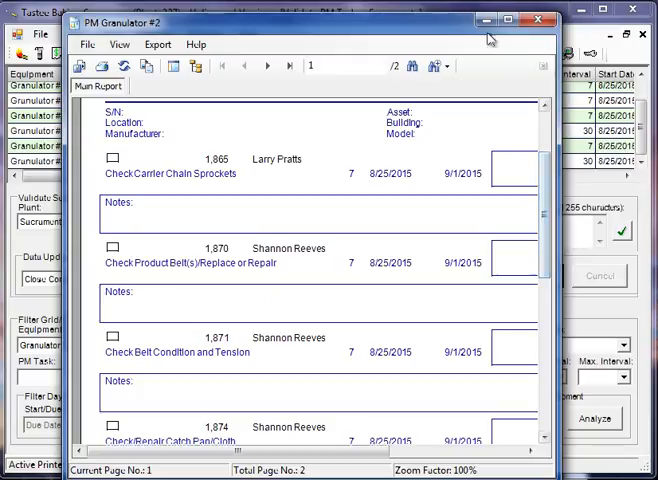
pyautogui.click(538, 21)
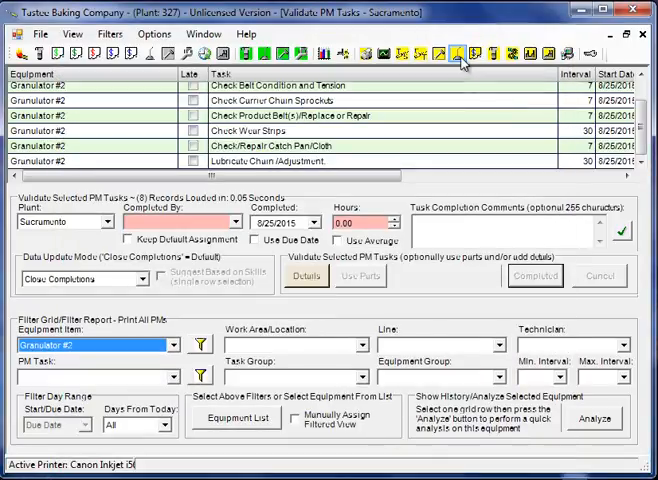
# Back in Tasks and PM Lists, select Granulator #2's Check Belt Condition and Tension task
pyautogui.click(458, 53)
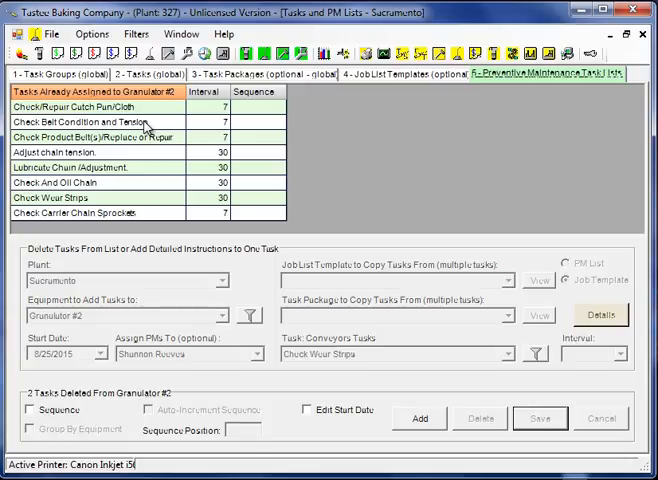
pyautogui.click(146, 125)
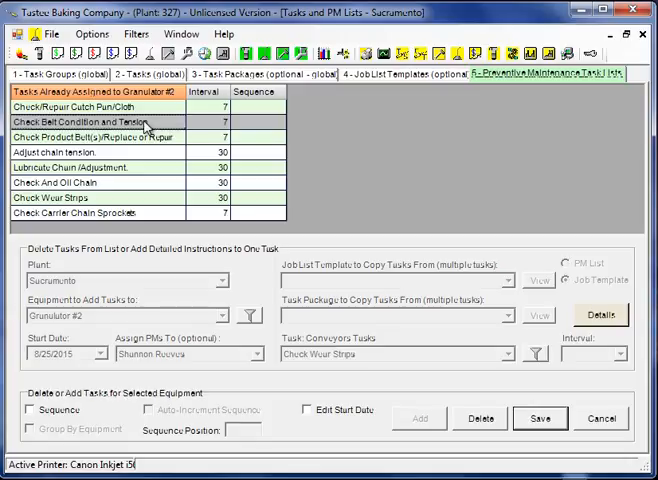
# In the task's PM Detailed Instructions, enter '1.) Check for excess lube.' as the first line
pyautogui.click(601, 316)
pyautogui.moveTo(195, 100); pyautogui.dragTo(437, 38)
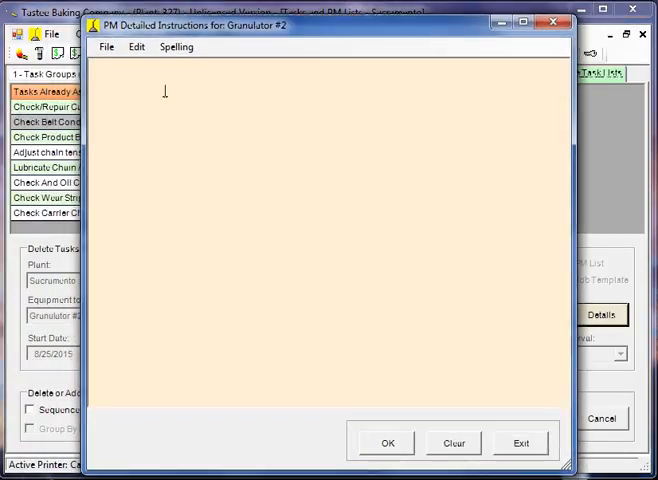
pyautogui.click(125, 77)
pyautogui.write('1.) Check for e')
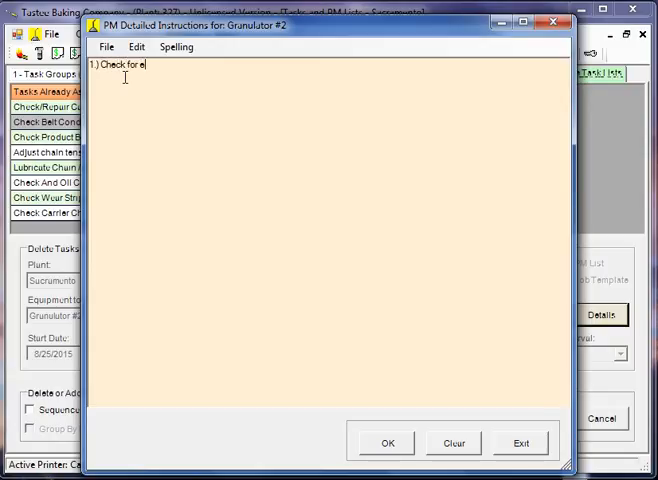
pyautogui.write('xcess lube')
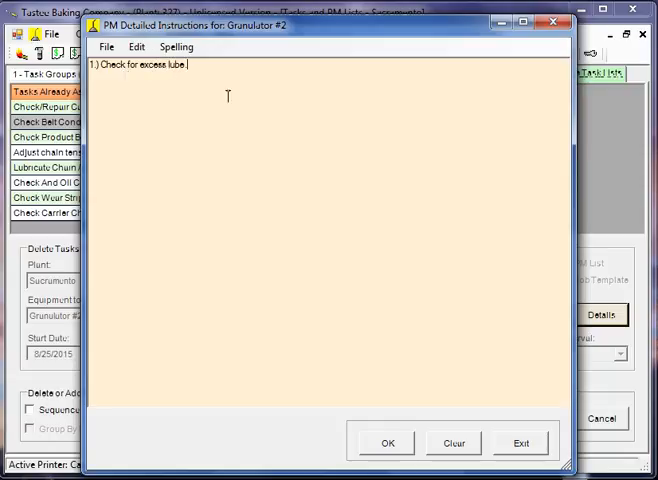
pyautogui.press('Return')
# Load SOP-lube.rtf into the instructions: check oil level, fill with 90 wt., clean up mess
pyautogui.click(106, 48)
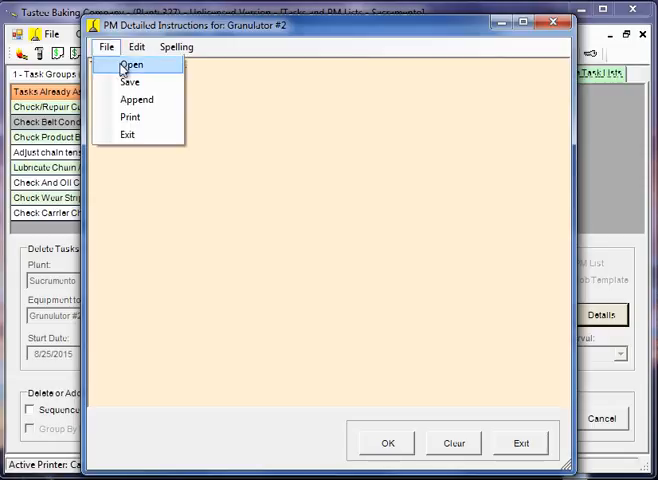
pyautogui.click(131, 64)
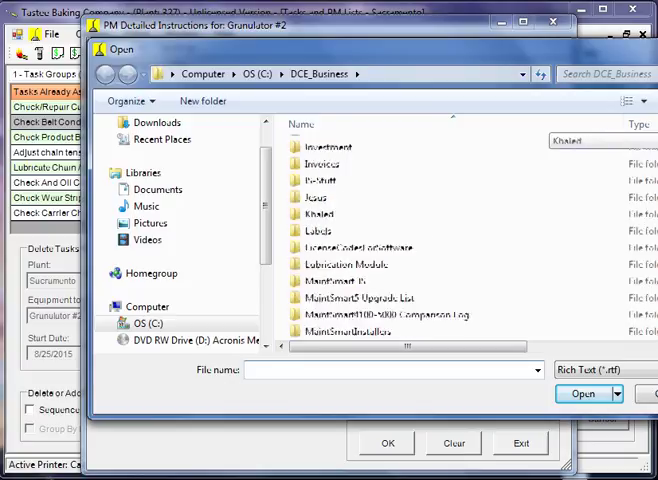
pyautogui.scroll(-10, 400, 240)
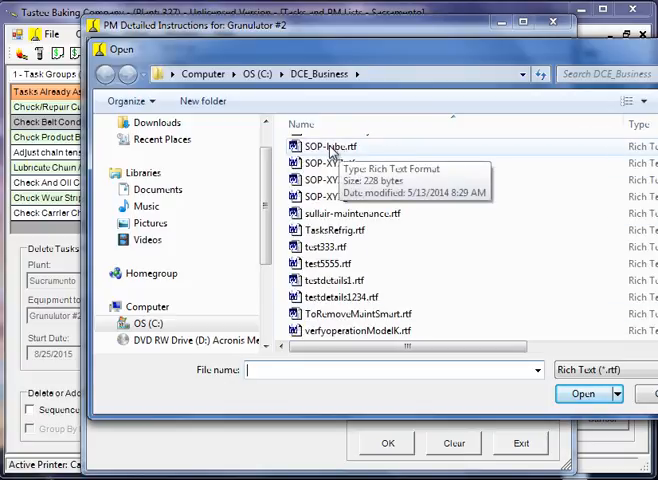
pyautogui.doubleClick(330, 147)
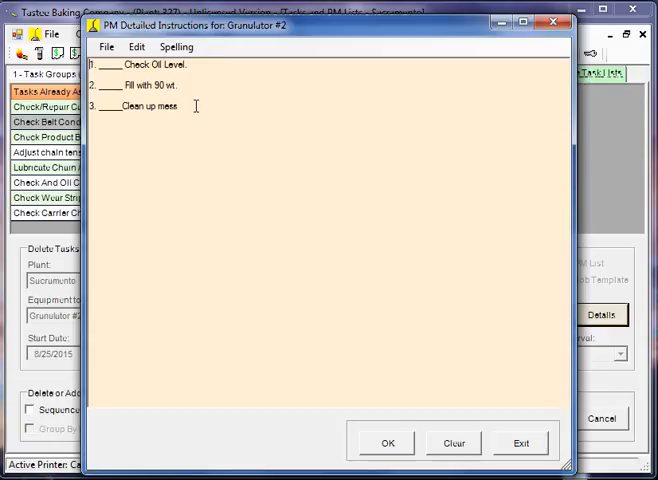
# Append the SOP .rtf file's four roller-to-conveyor-motor tension check lines to the instructions
pyautogui.click(107, 47)
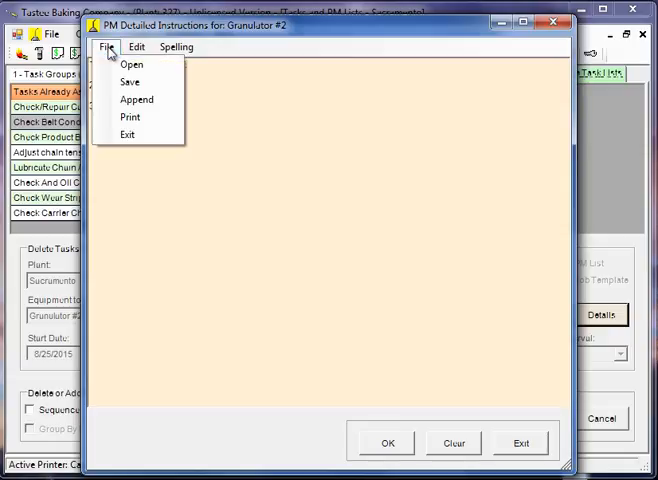
pyautogui.click(131, 65)
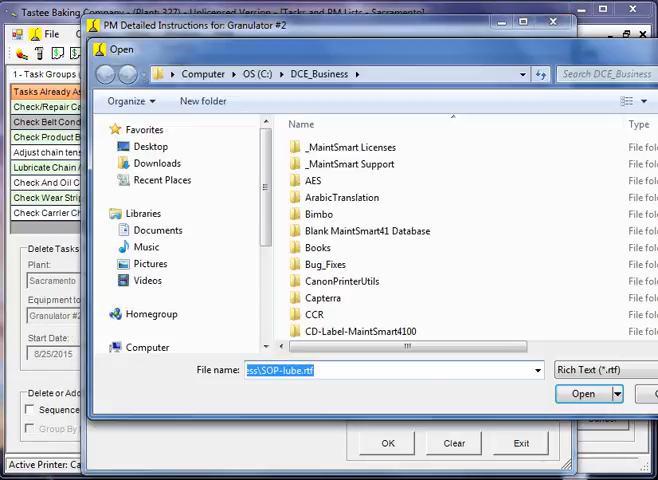
pyautogui.scroll(-5, 400, 230)
pyautogui.scroll(-5, 400, 230)
pyautogui.click(583, 394)
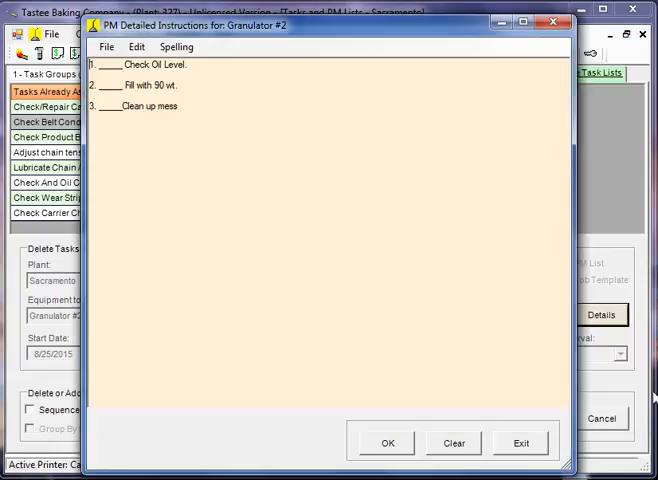
pyautogui.click(107, 47)
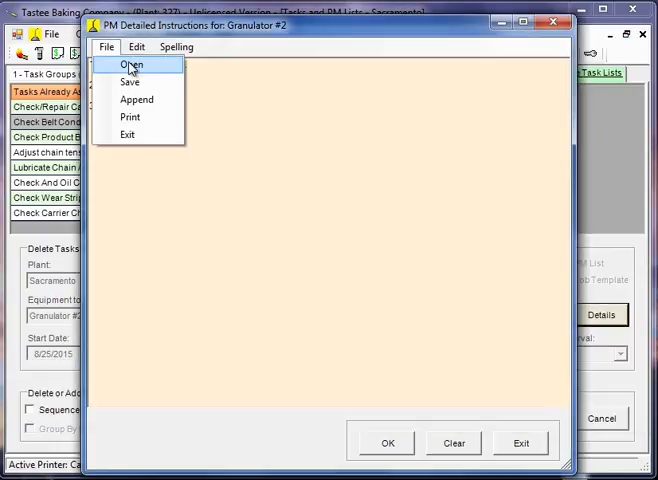
pyautogui.click(136, 100)
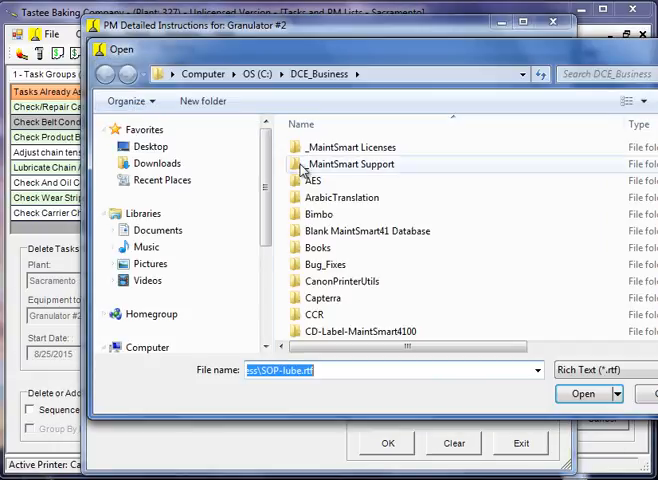
pyautogui.scroll(-5, 567, 255)
pyautogui.scroll(-5, 567, 255)
pyautogui.scroll(-5, 567, 255)
pyautogui.scroll(1, 567, 255)
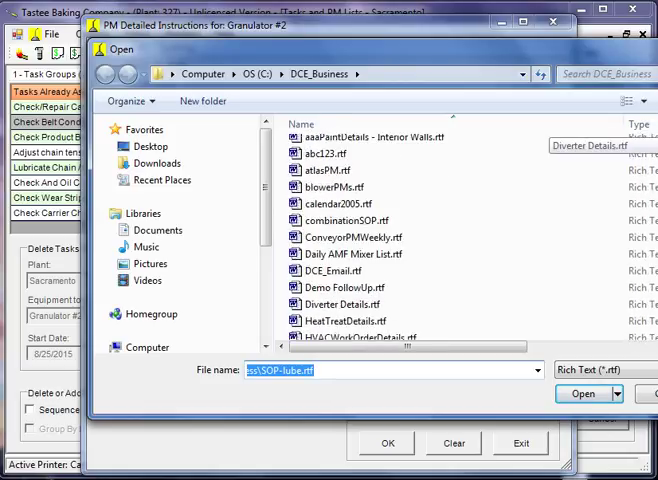
pyautogui.doubleClick(364, 240)
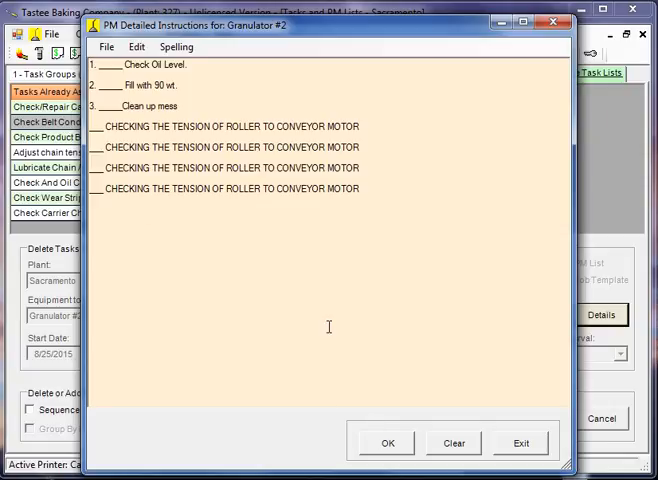
# Accept the instructions, save Granulator #2's PM list and reload its report preview
pyautogui.click(392, 442)
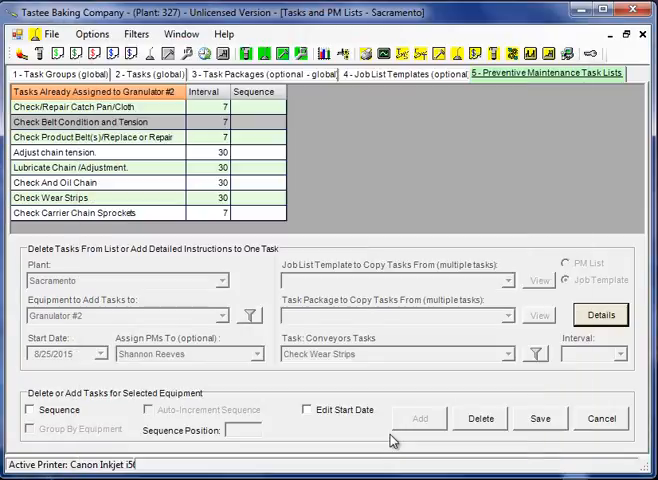
pyautogui.click(540, 418)
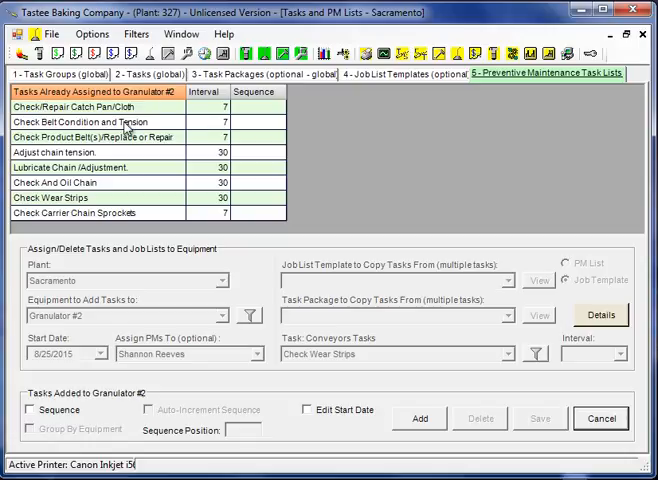
pyautogui.click(148, 54)
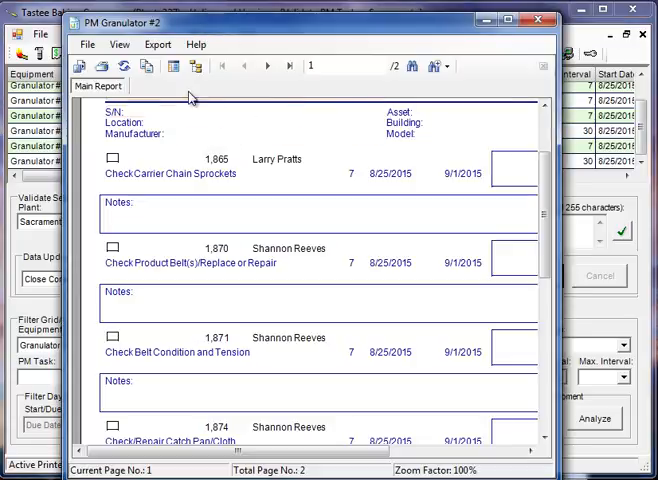
pyautogui.click(124, 66)
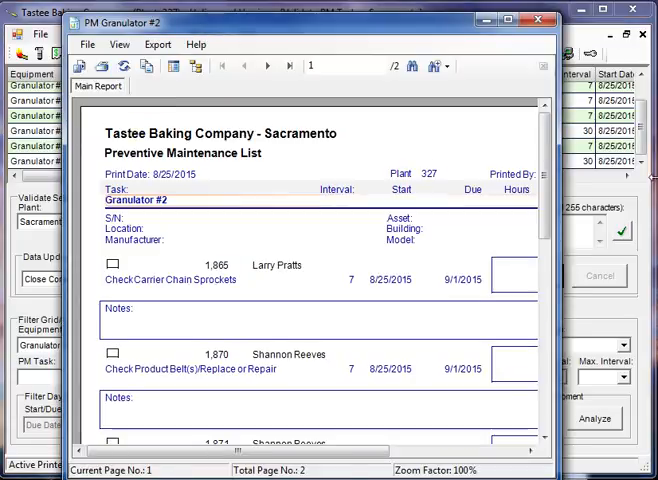
pyautogui.moveTo(545, 178); pyautogui.dragTo(545, 272)
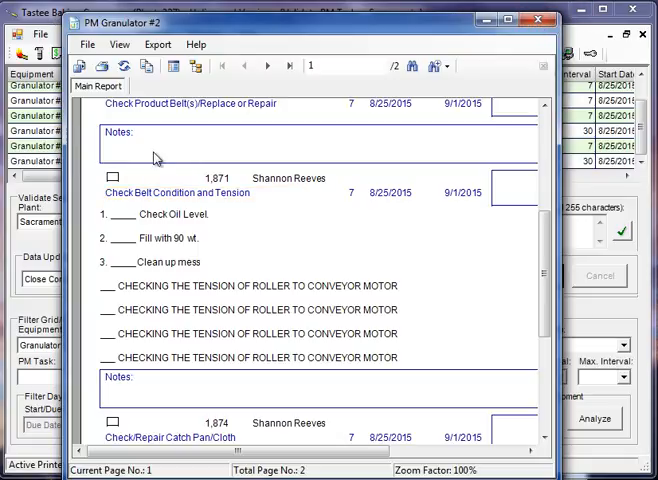
# Close the preview, return to Tasks and PM Lists and enter Add mode
pyautogui.press('Escape')
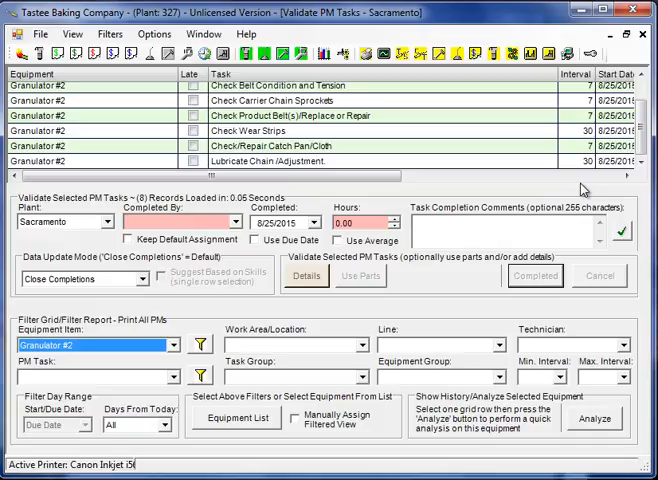
pyautogui.click(457, 53)
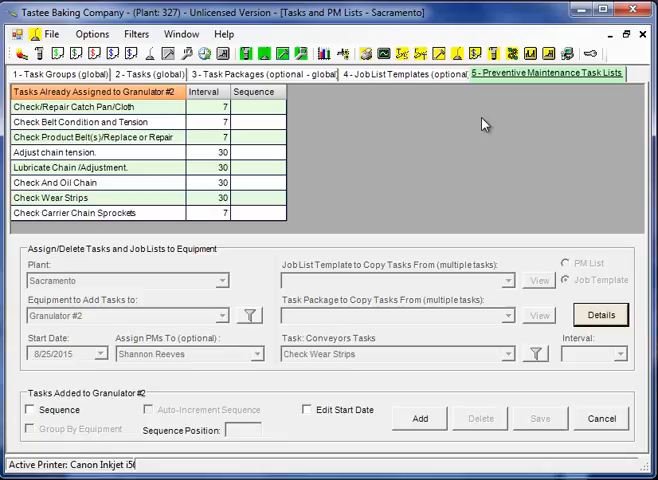
pyautogui.click(422, 418)
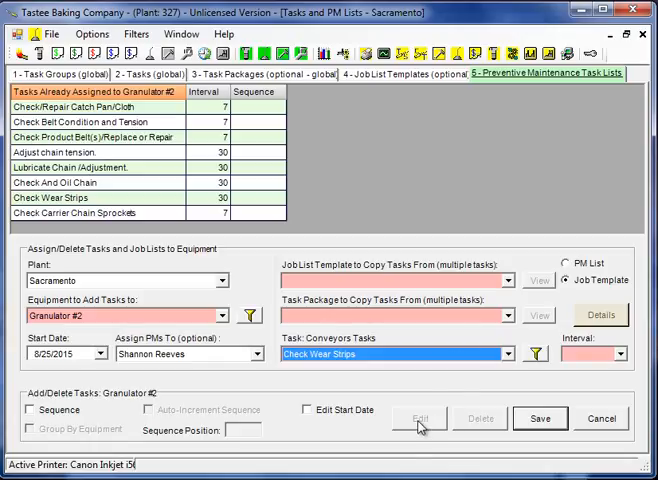
# Copy Granulator #2's PM list to Granulator #3 via 'PM List to Copy Tasks From' and save
pyautogui.click(222, 316)
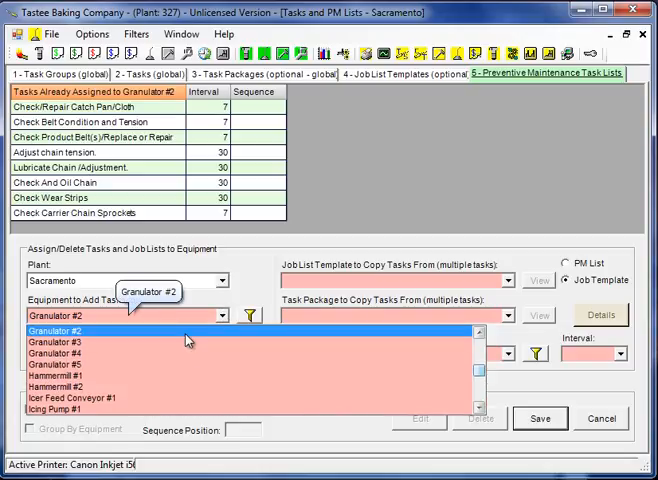
pyautogui.click(188, 342)
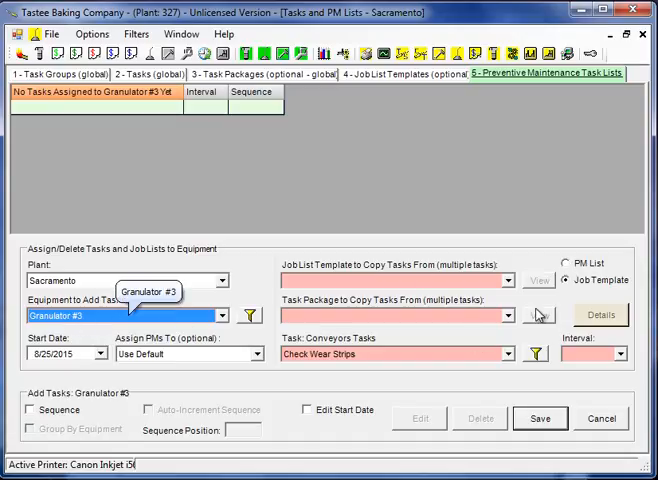
pyautogui.click(565, 263)
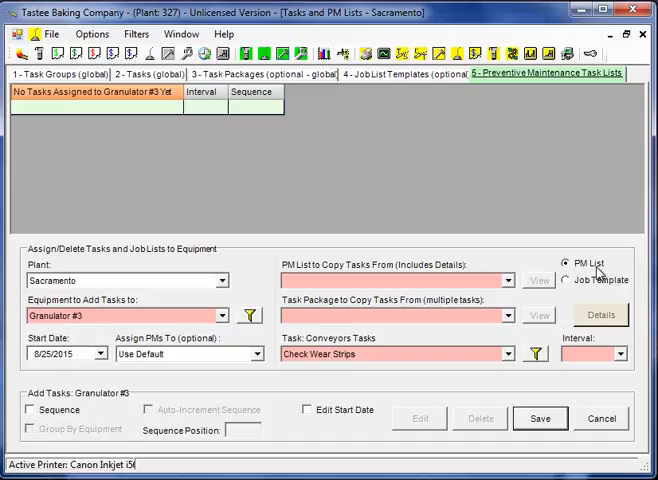
pyautogui.click(508, 281)
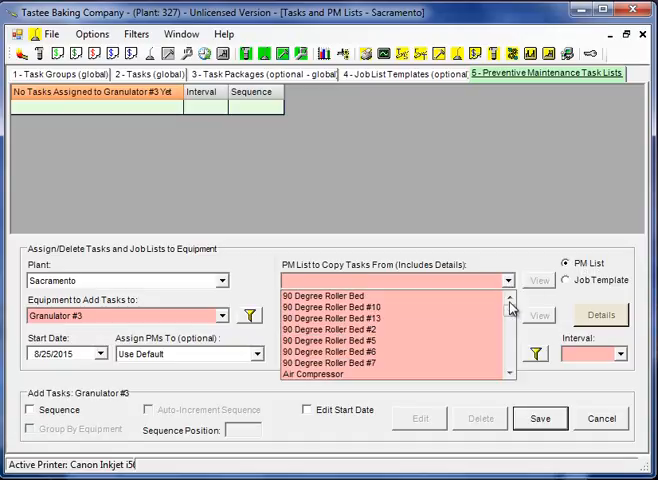
pyautogui.moveTo(511, 305); pyautogui.dragTo(511, 337)
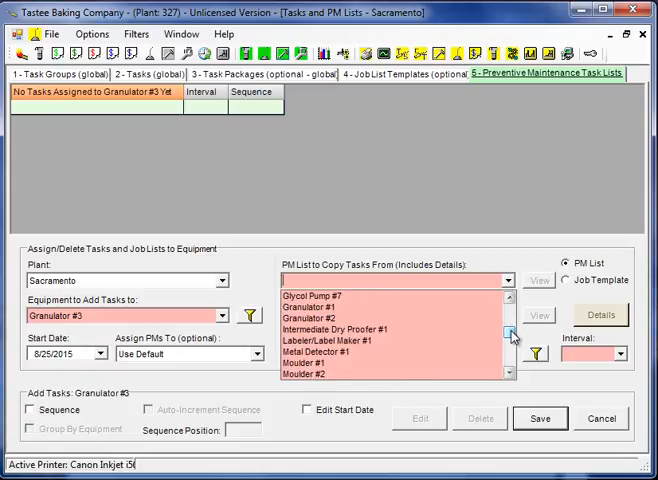
pyautogui.click(349, 318)
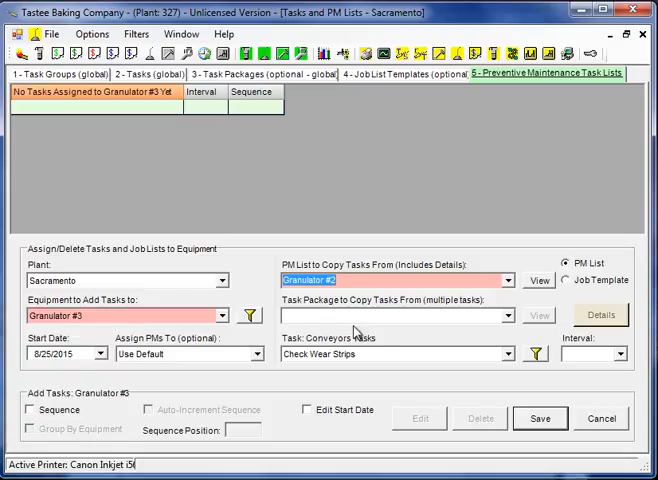
pyautogui.click(540, 420)
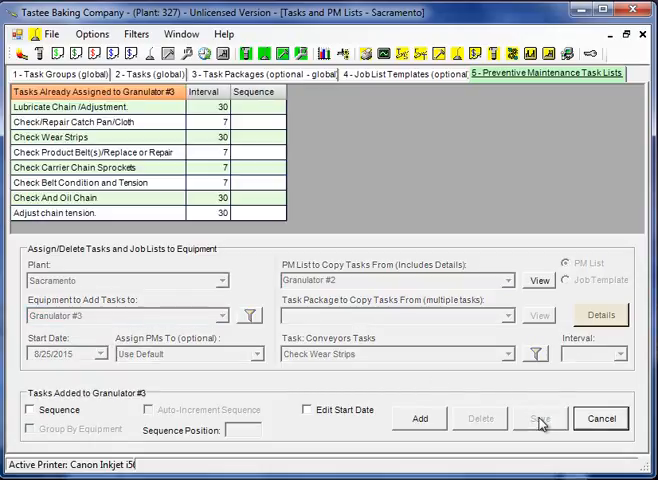
# Copy Granulator #2's eight-task PM list to Granulator #4 and save it
pyautogui.click(421, 419)
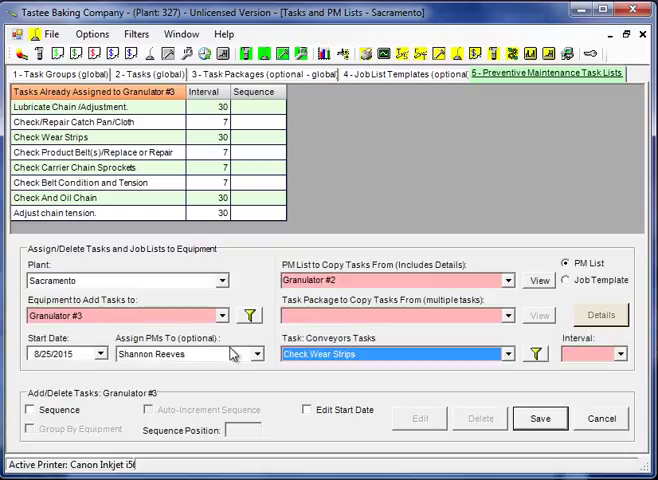
pyautogui.click(221, 316)
pyautogui.click(141, 340)
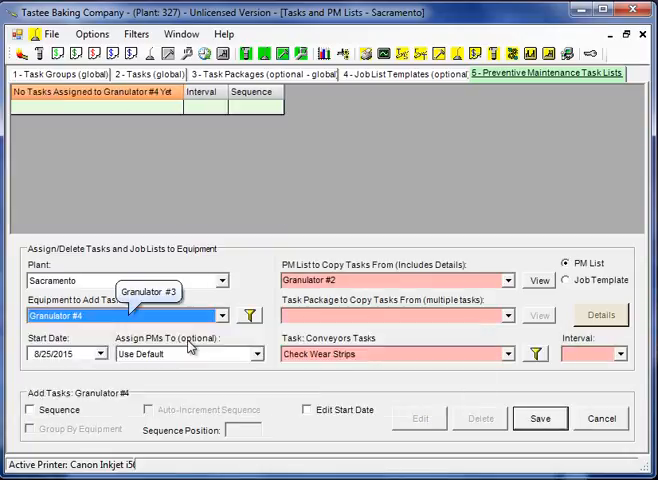
pyautogui.click(540, 419)
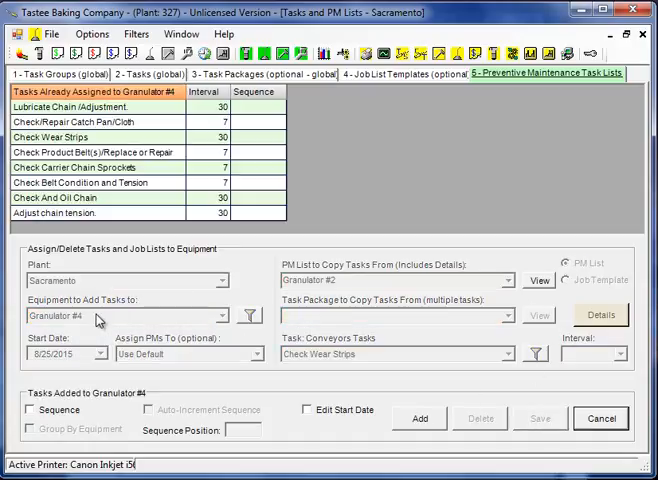